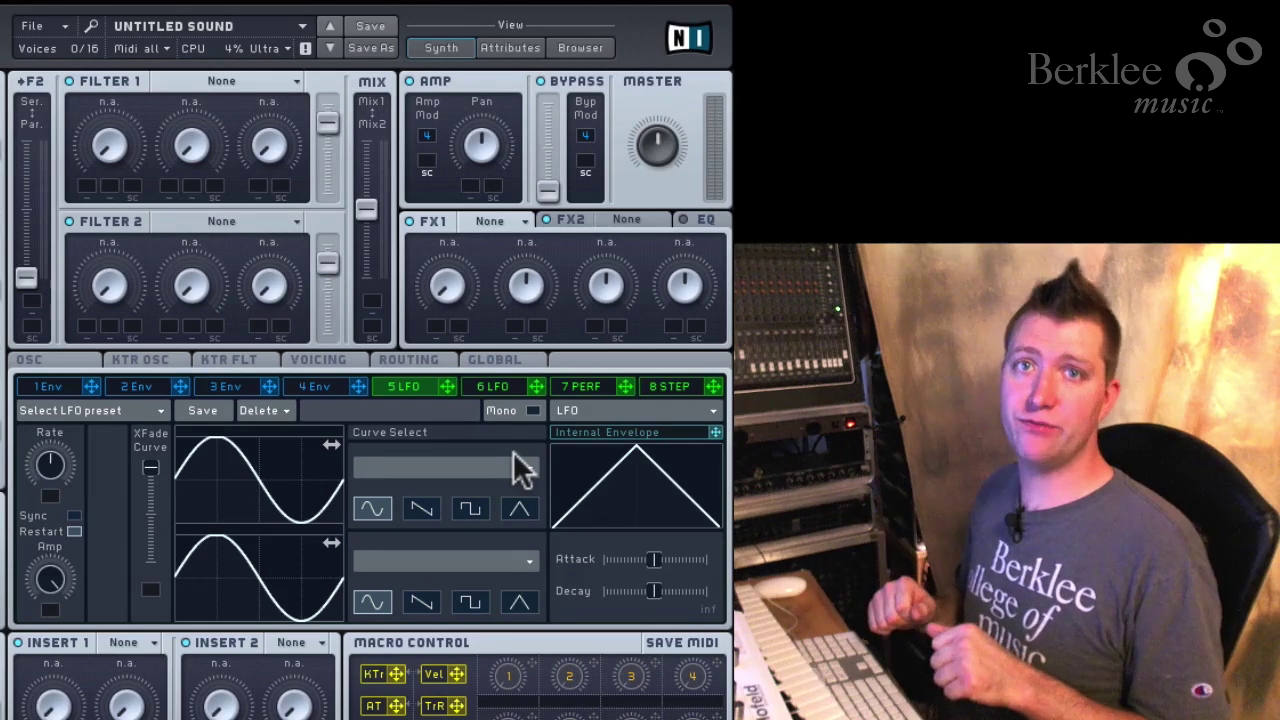
Create a new untitled sound with File > New Sound
click(60, 27)
click(58, 29)
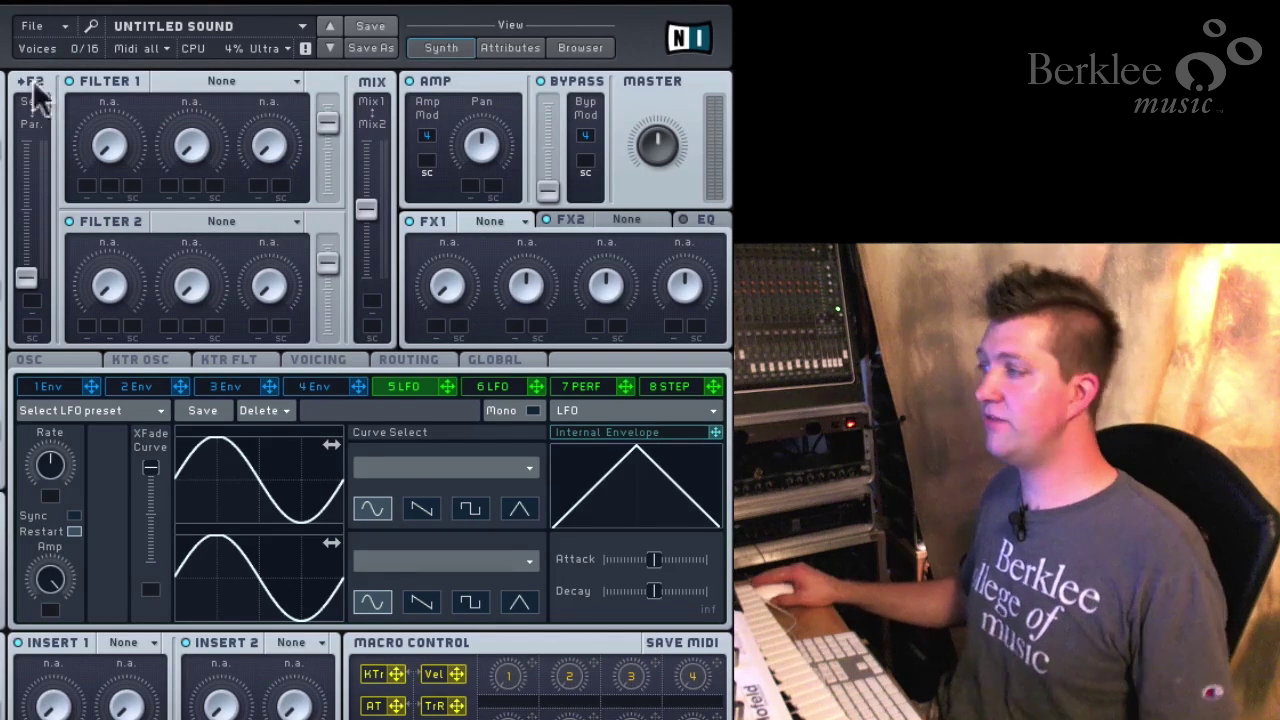
Show the KTR OSC key-tracking page and set OSC 1's key tracking to Off
click(180, 372)
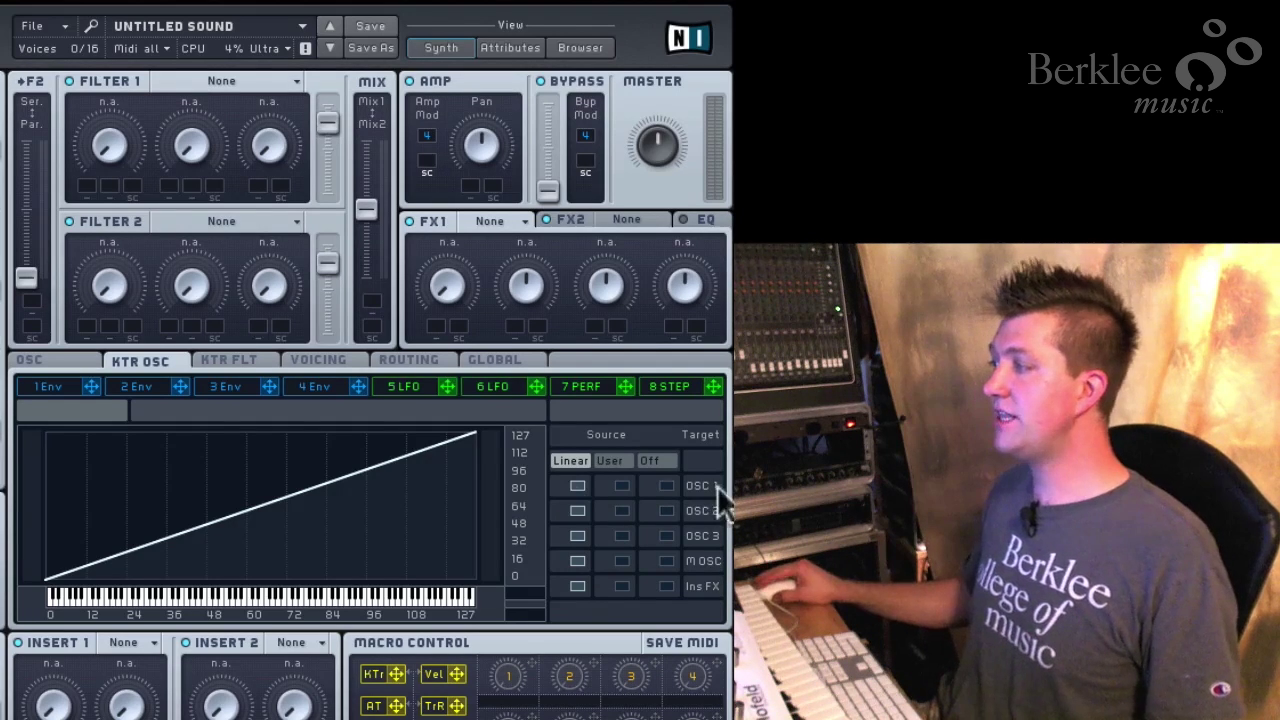
click(667, 485)
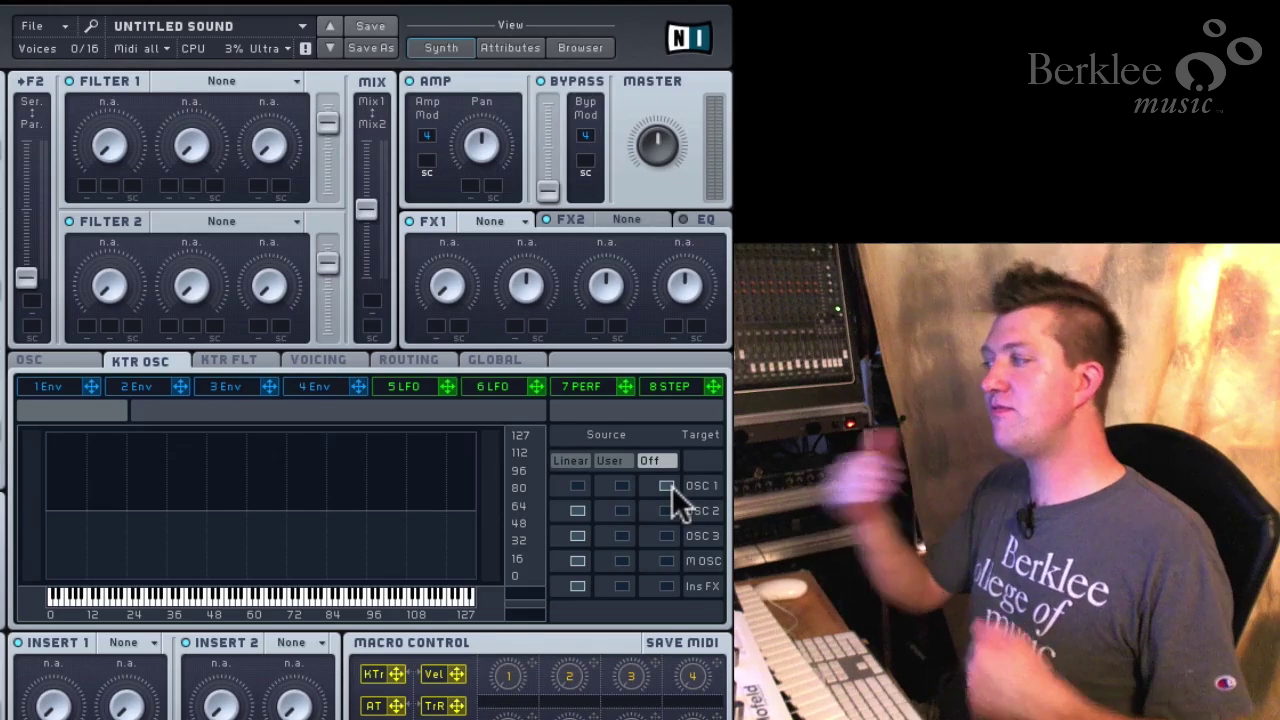
Switch OSC 1 to a User key-tracking curve rising from about 48 to roughly 80–90
click(621, 486)
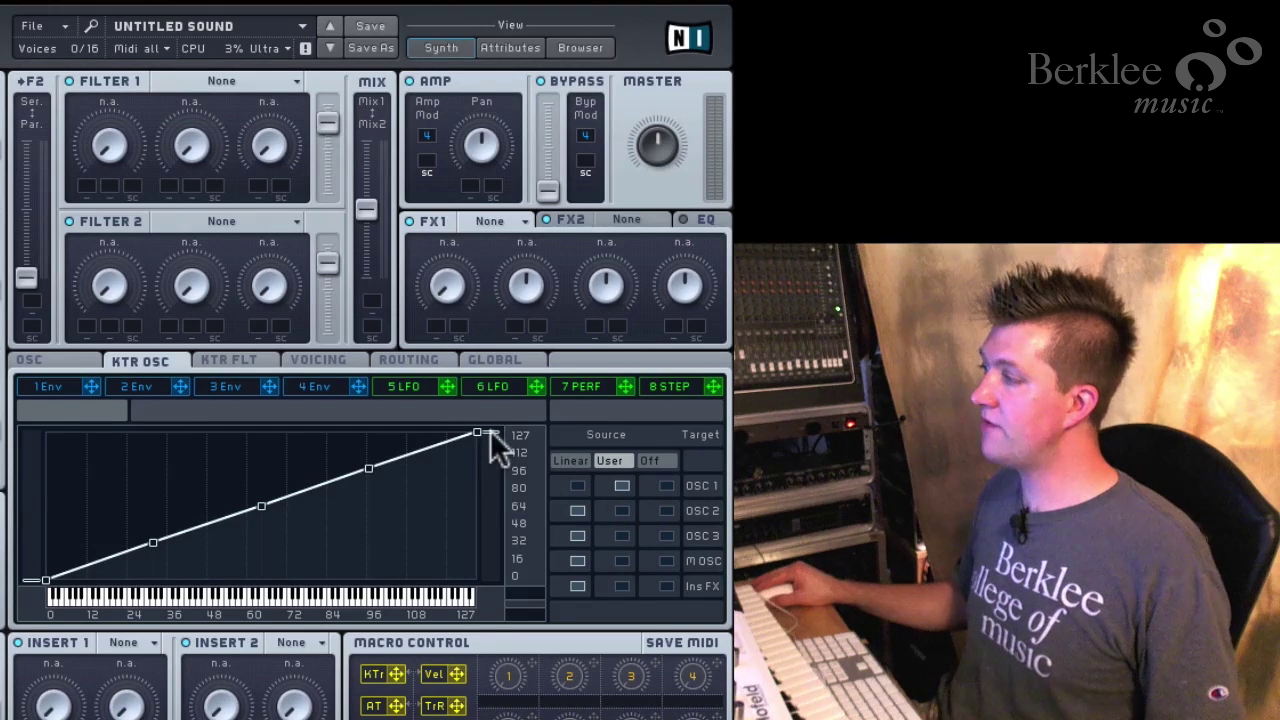
drag(490, 433, 496, 519)
drag(45, 579, 40, 545)
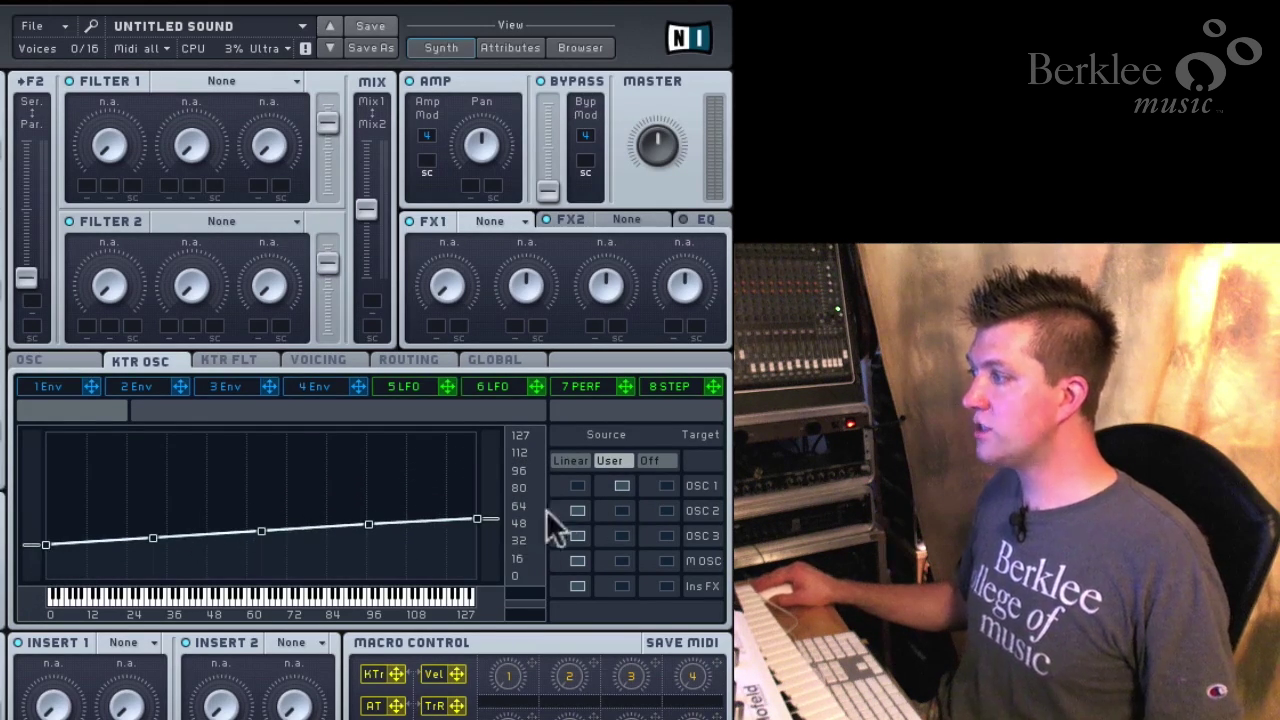
drag(493, 515, 492, 482)
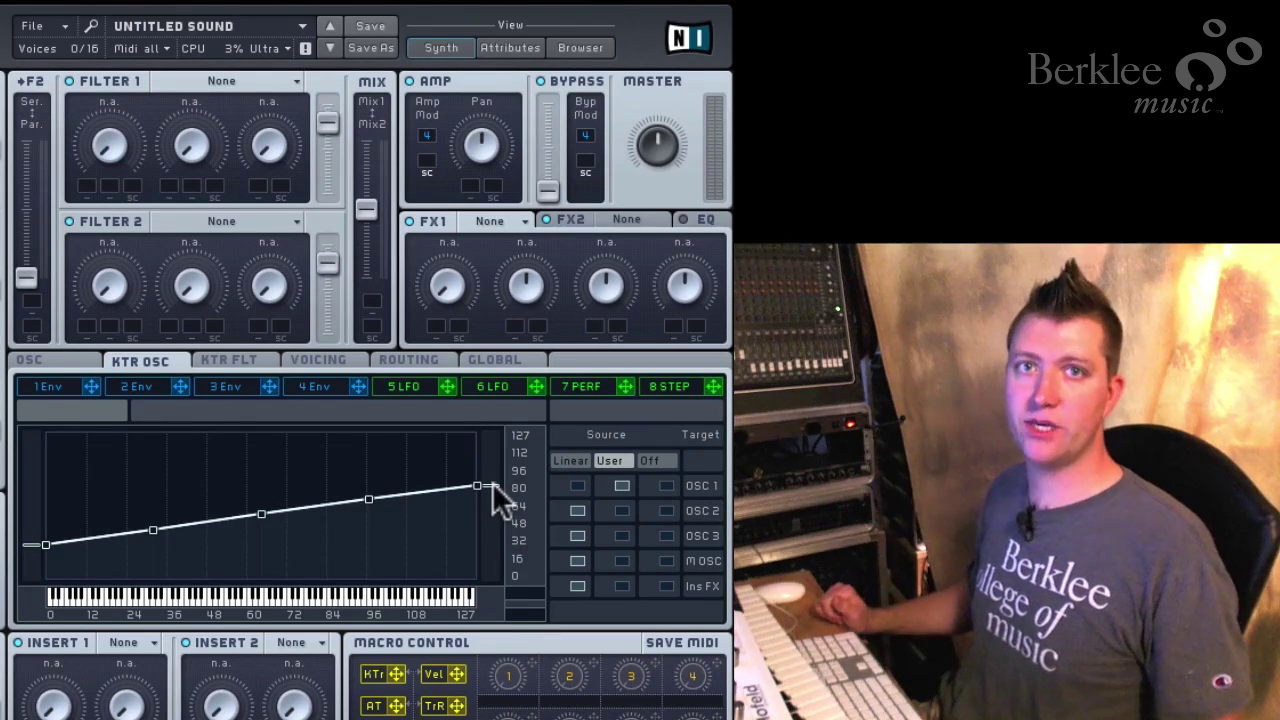
drag(492, 482, 494, 432)
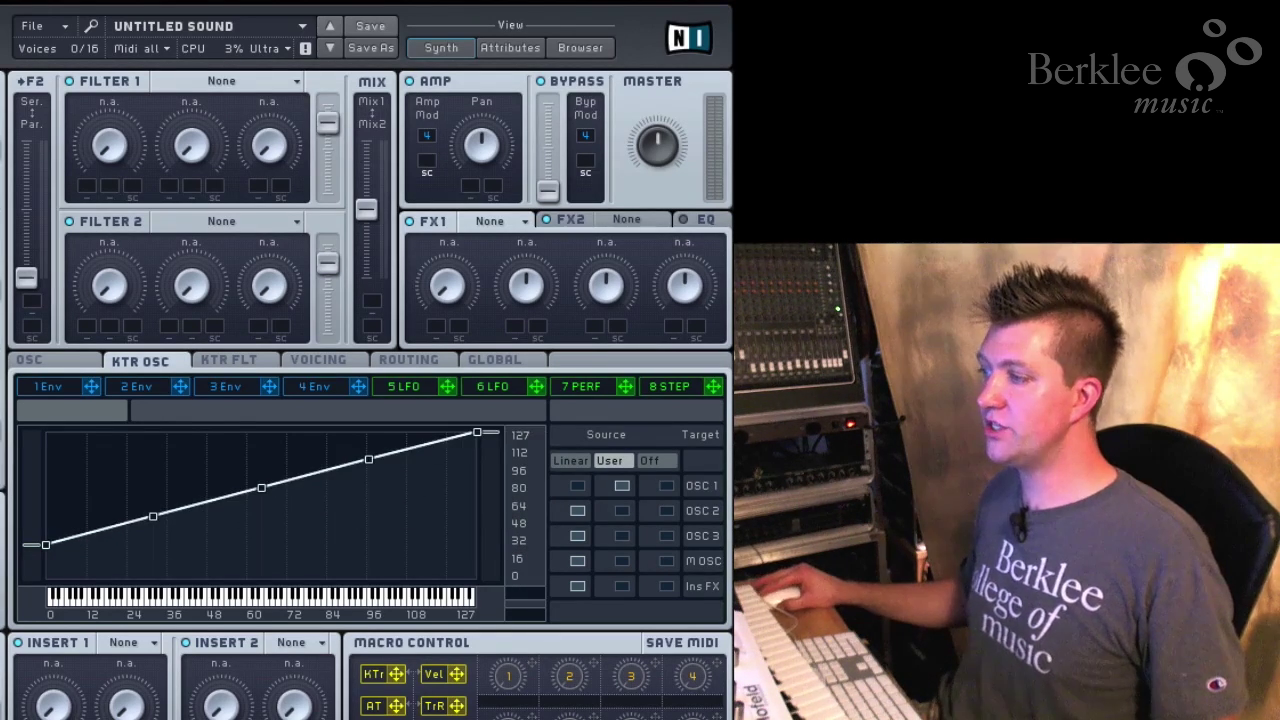
drag(22, 543, 22, 580)
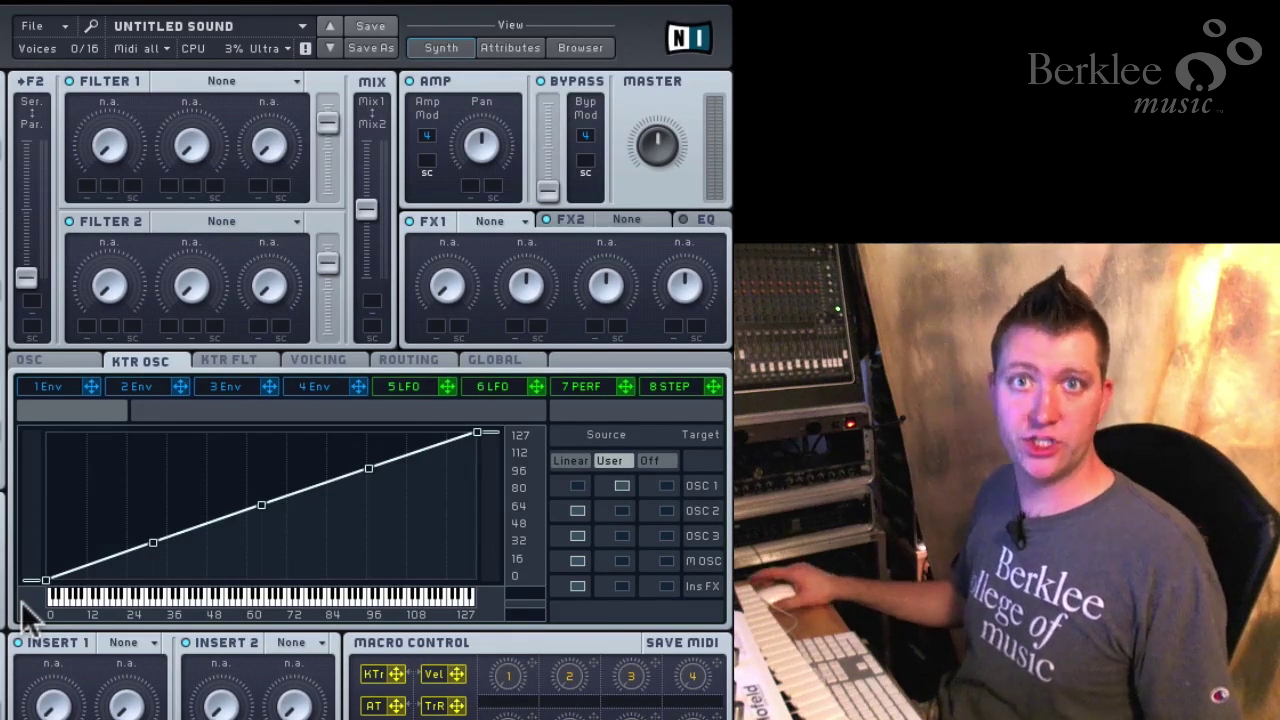
drag(24, 580, 41, 534)
drag(484, 428, 484, 473)
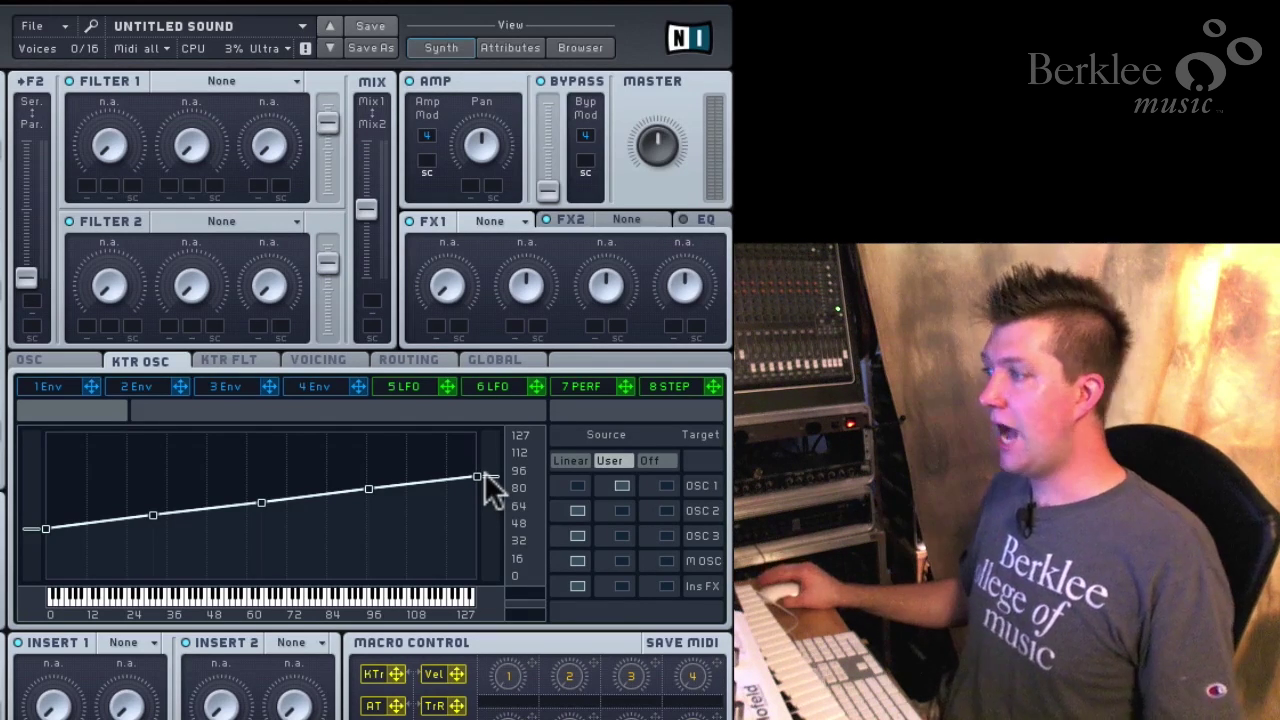
Try a downward-sloping key-tracking curve, then restore its ends to 0 and 127
drag(484, 472, 484, 549)
drag(28, 530, 58, 443)
drag(484, 556, 487, 616)
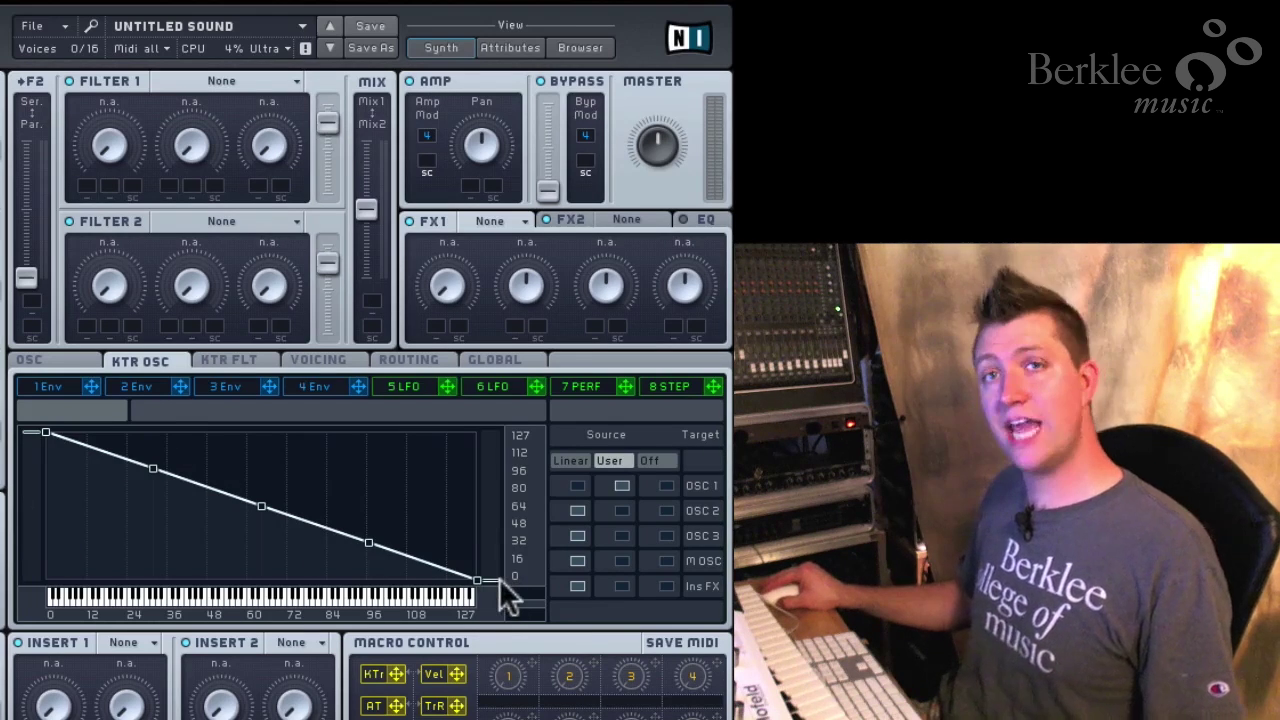
drag(478, 580, 491, 409)
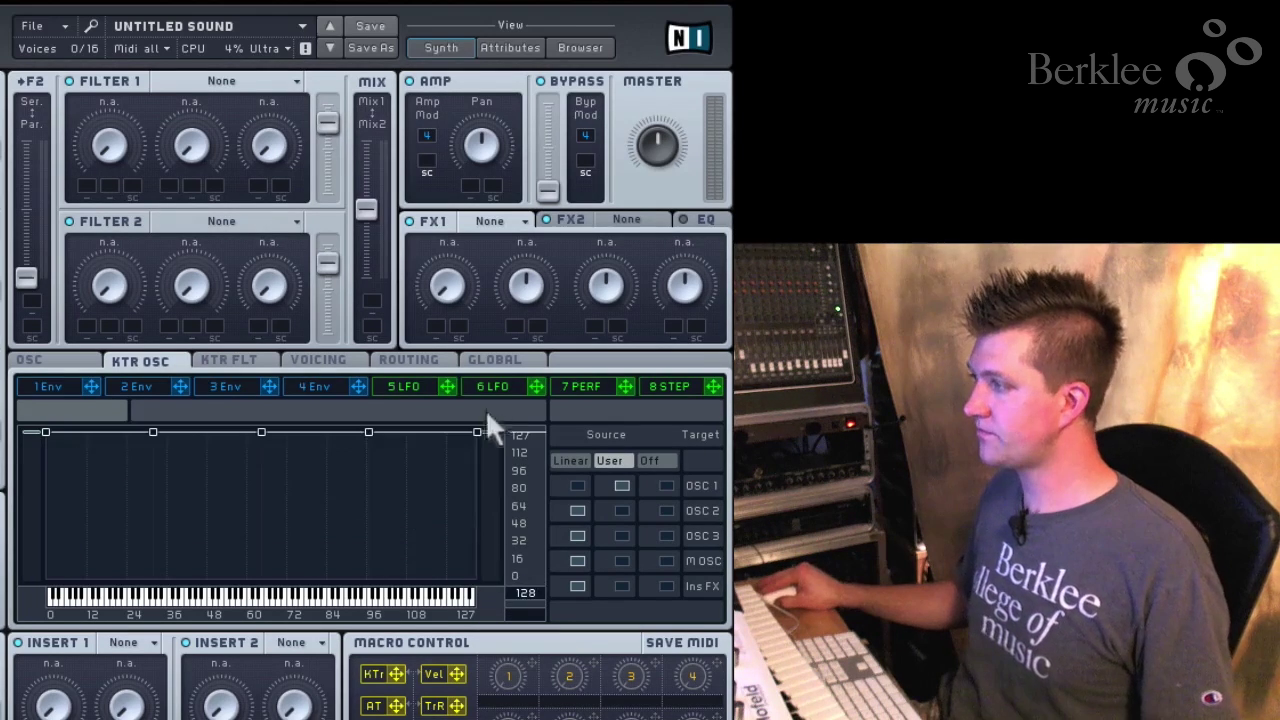
drag(34, 432, 50, 645)
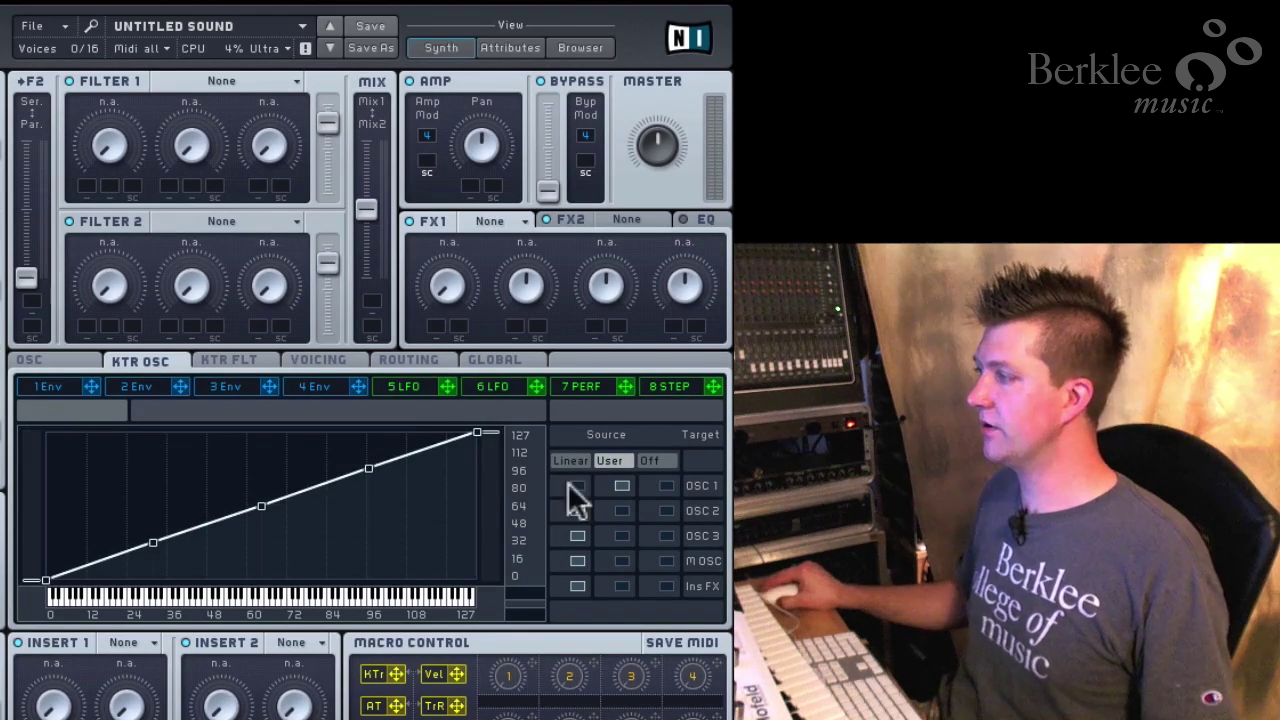
Return OSC 1 to Linear key tracking and bring up Envelope 4's page
click(572, 483)
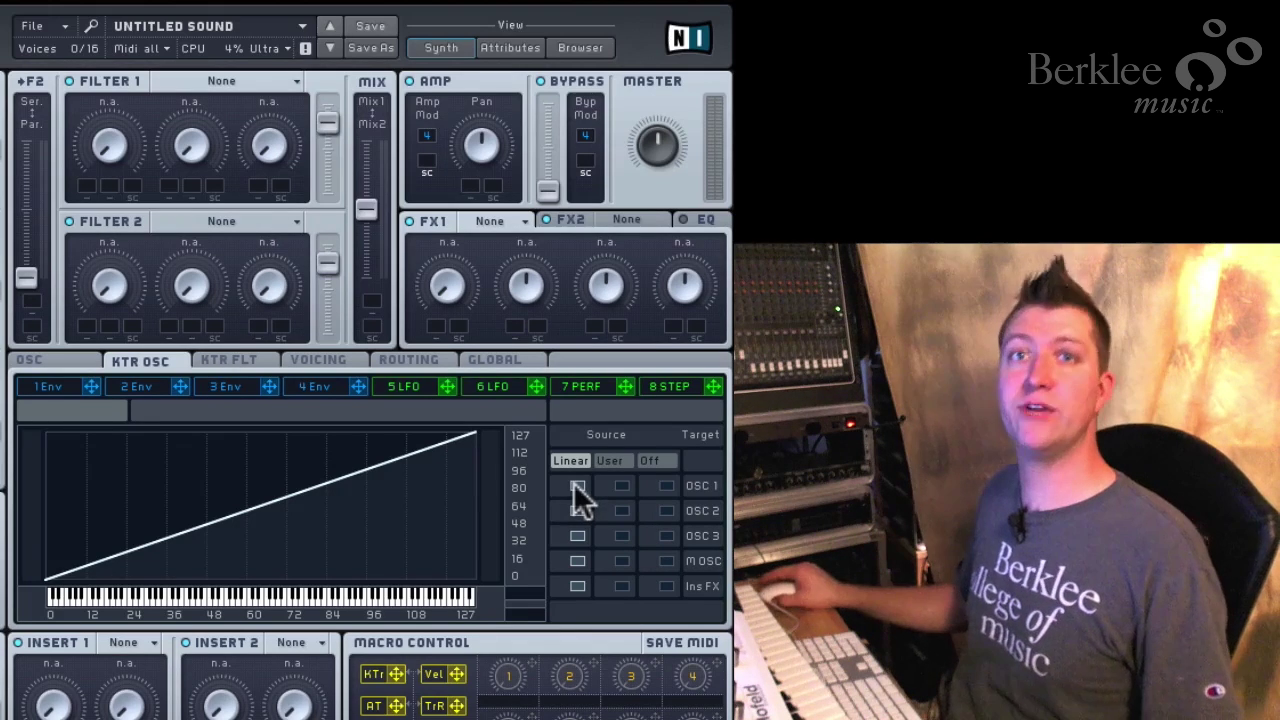
click(329, 383)
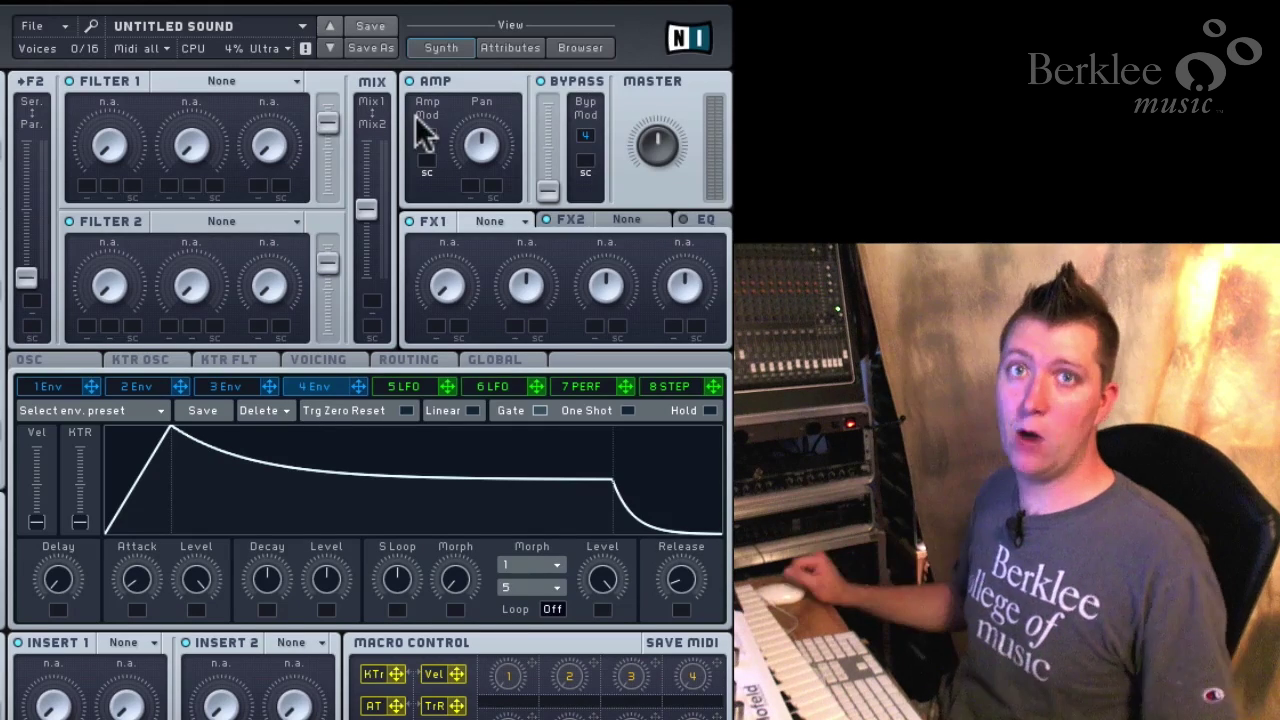
Look through Envelopes 1–4, then route Envelope 4 into the AMP section's Amp Mod slot
click(45, 386)
click(137, 387)
click(241, 386)
click(322, 386)
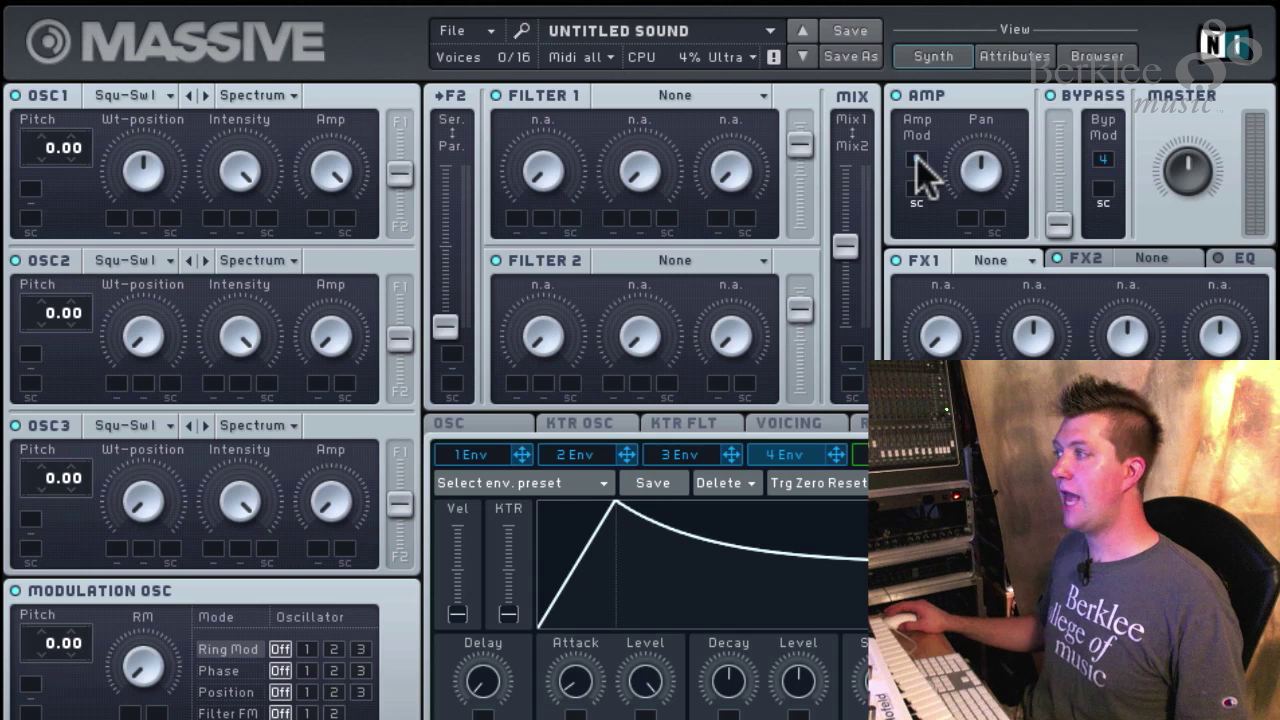
drag(920, 178, 918, 176)
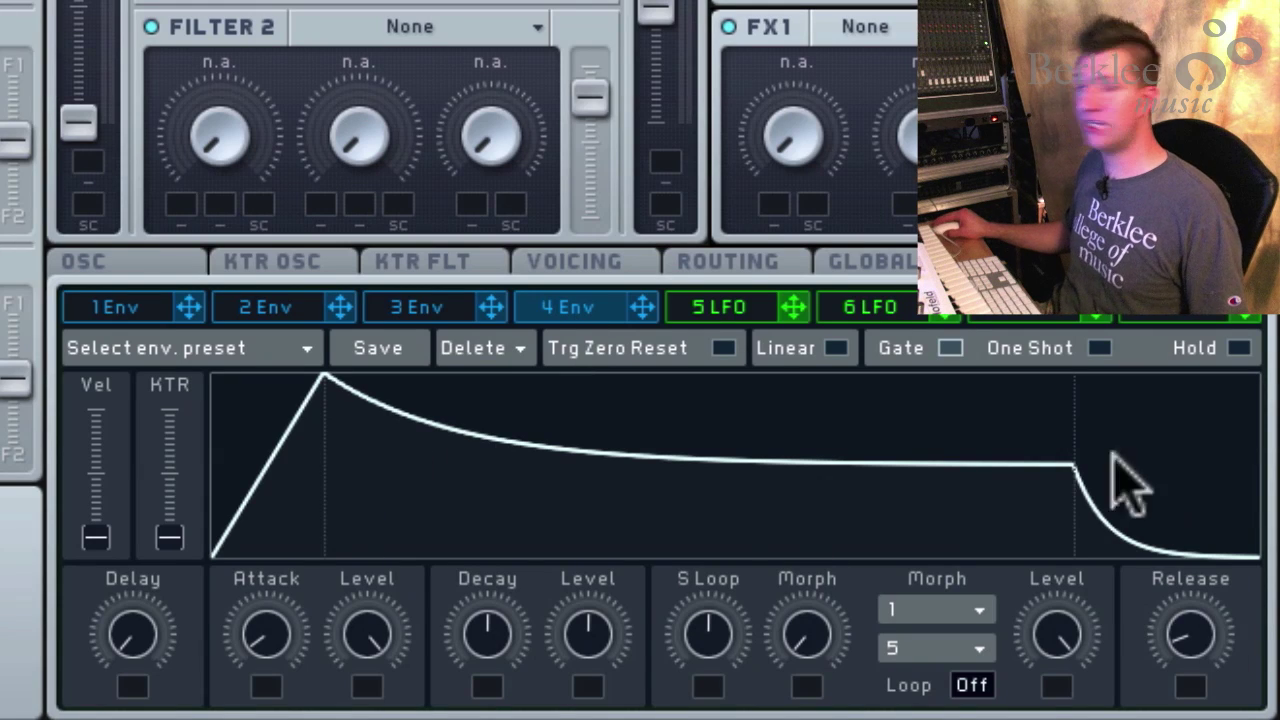
Shorten Envelope 4's attack and decay, then raise its Decay Level to a high sustain plateau
drag(580, 666, 580, 715)
drag(245, 662, 245, 700)
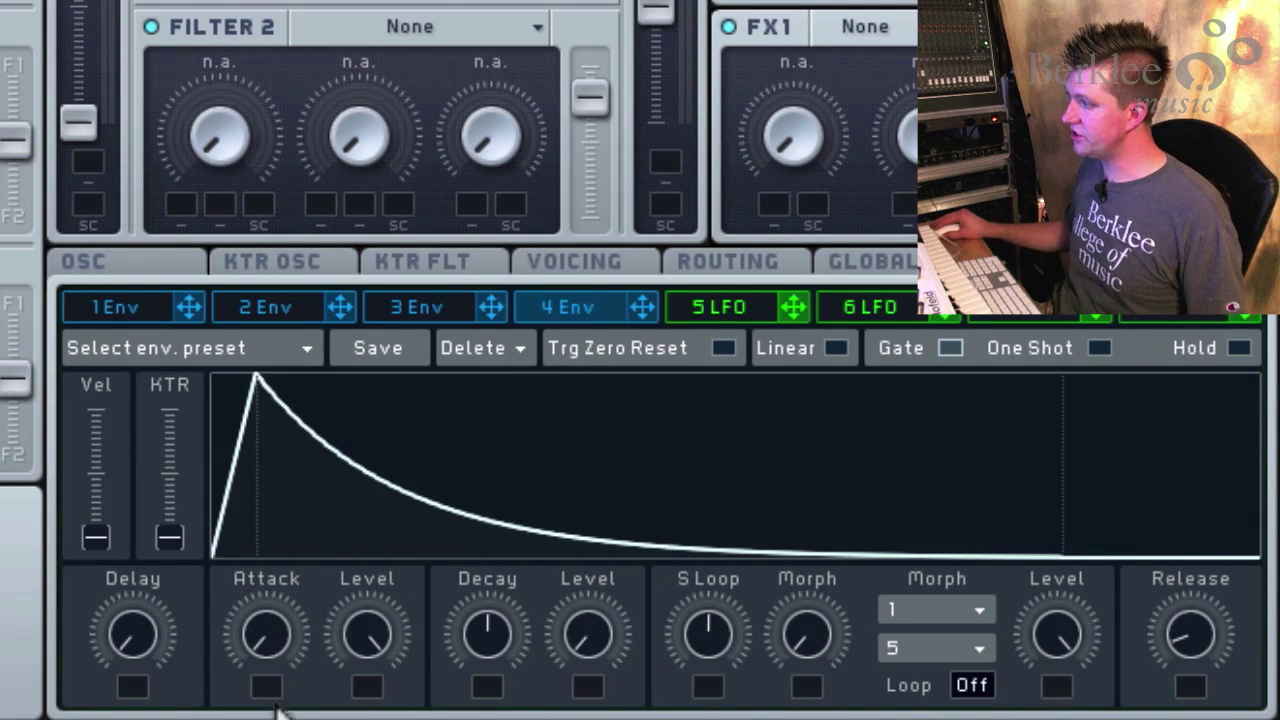
drag(486, 658, 486, 680)
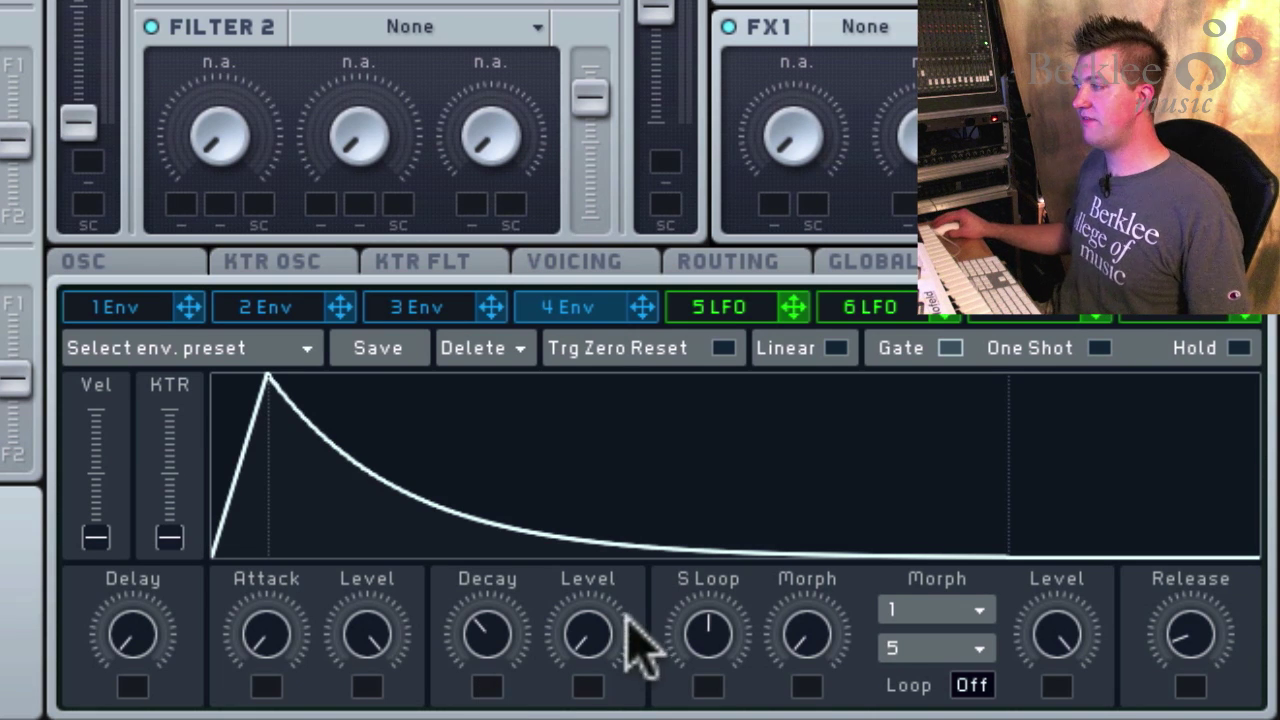
drag(588, 636, 591, 280)
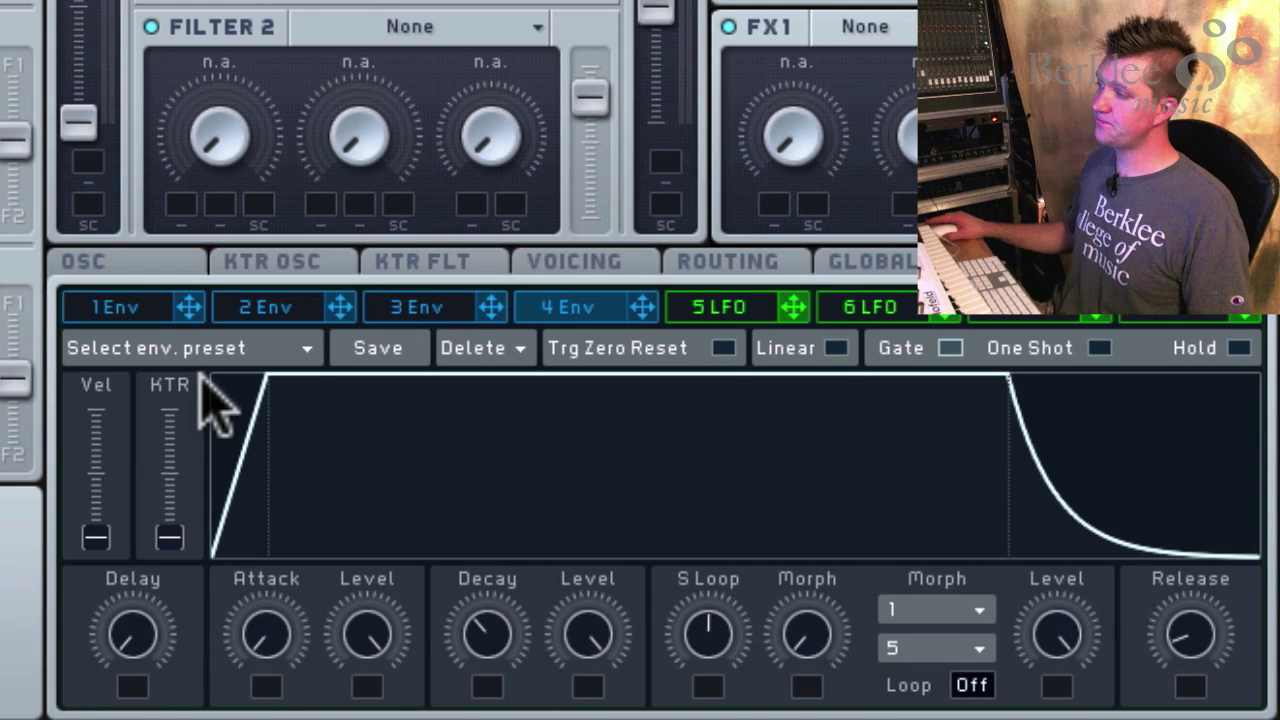
Try longer Envelope 4 attack times and vary the attack peak level, ending at maximum
mouse_move(262, 628)
mouse_down()
mouse_move(268, 560)
mouse_move(262, 632)
mouse_up()
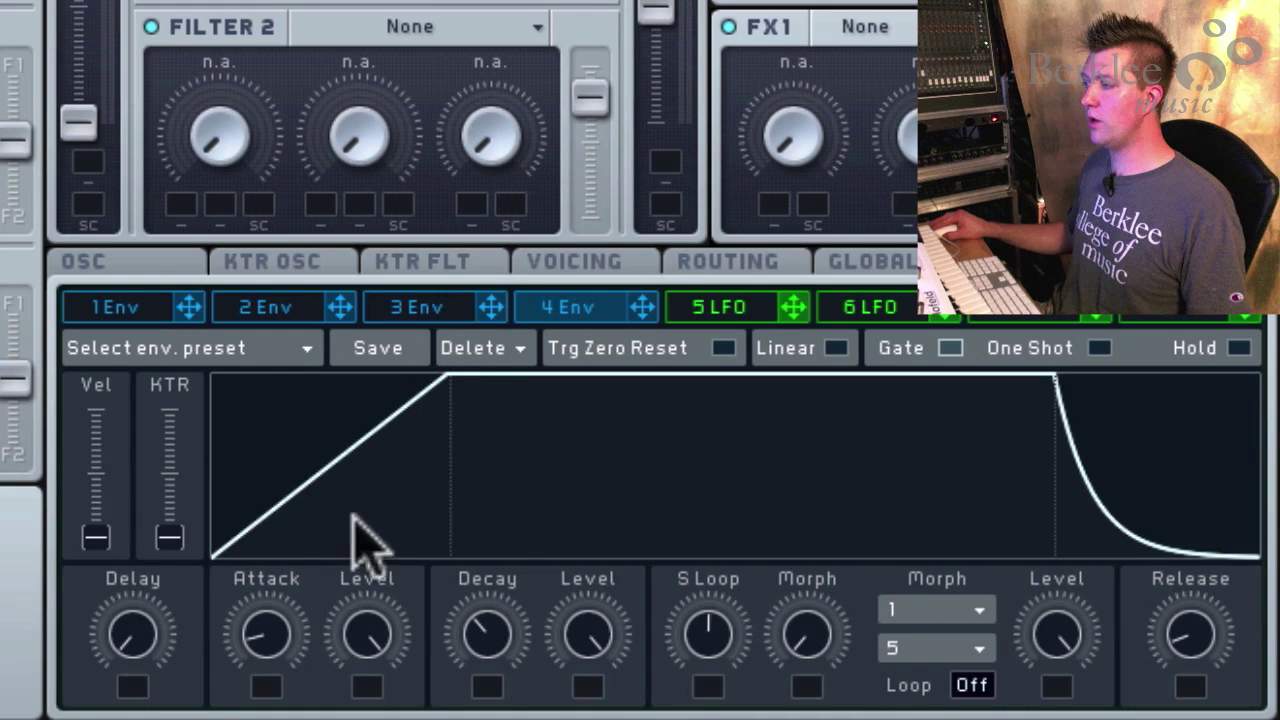
drag(270, 640, 271, 594)
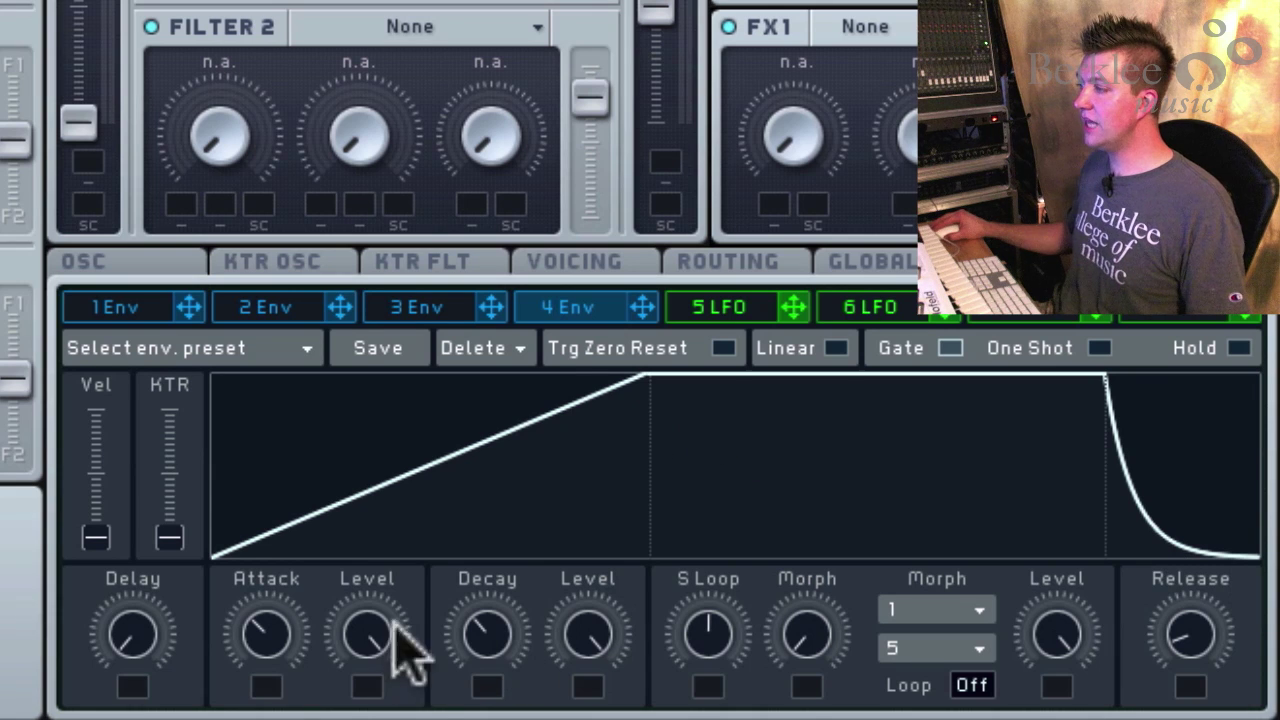
drag(383, 622, 431, 672)
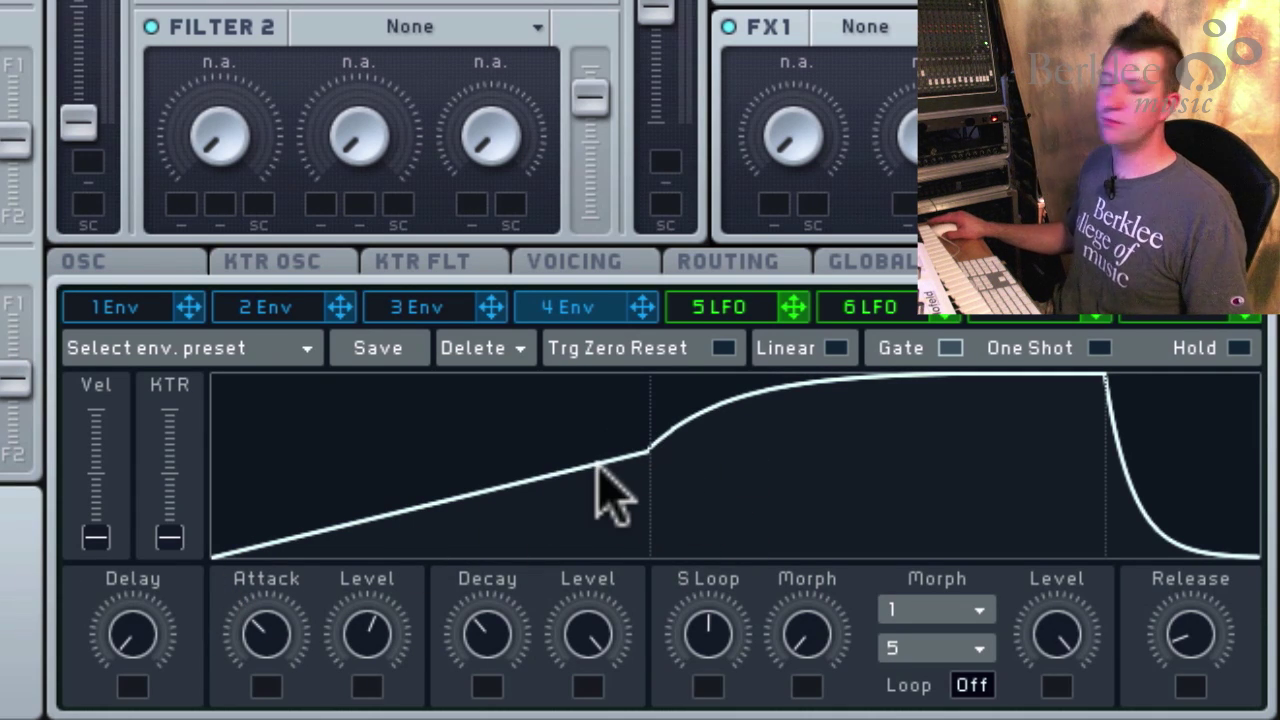
drag(352, 626, 366, 445)
Settle Envelope 4 on a short attack ramp, full-level sustain and a quick release
drag(269, 651, 270, 700)
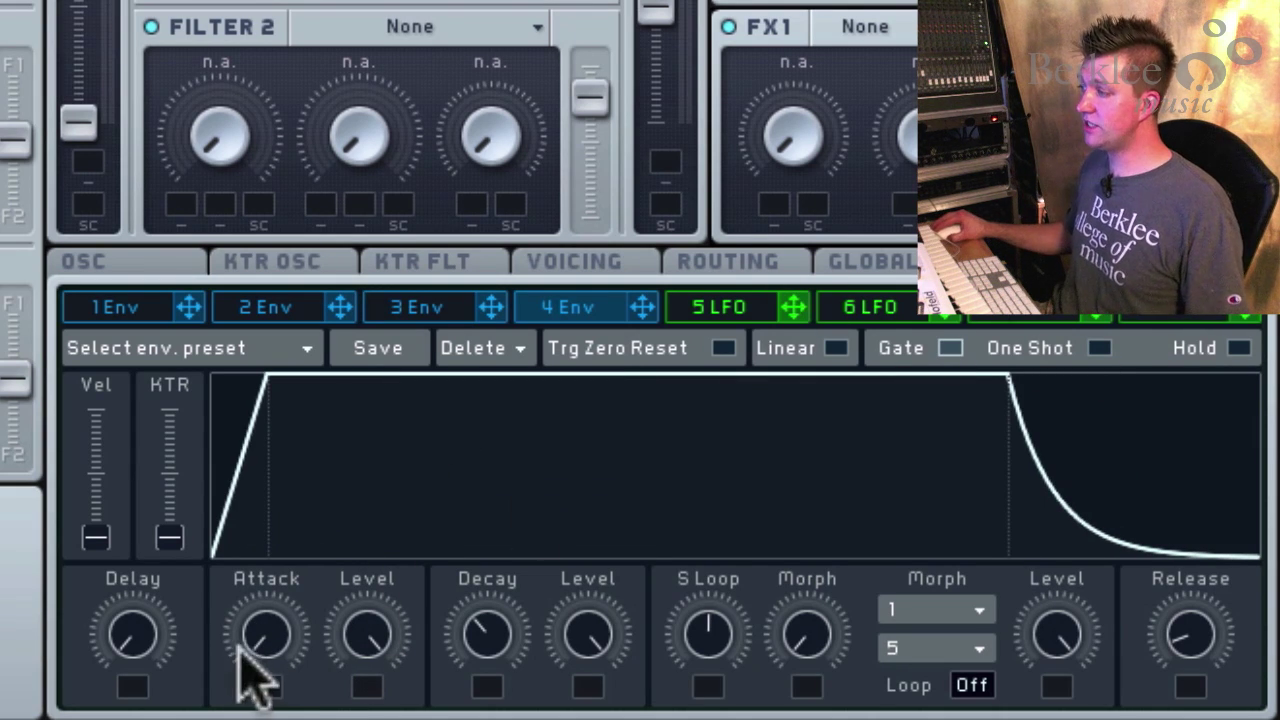
drag(249, 666, 294, 643)
mouse_move(500, 651)
mouse_down()
mouse_move(505, 712)
mouse_move(512, 660)
mouse_up()
mouse_move(591, 651)
mouse_down()
mouse_move(604, 719)
mouse_move(609, 660)
mouse_up()
drag(1214, 651, 1220, 678)
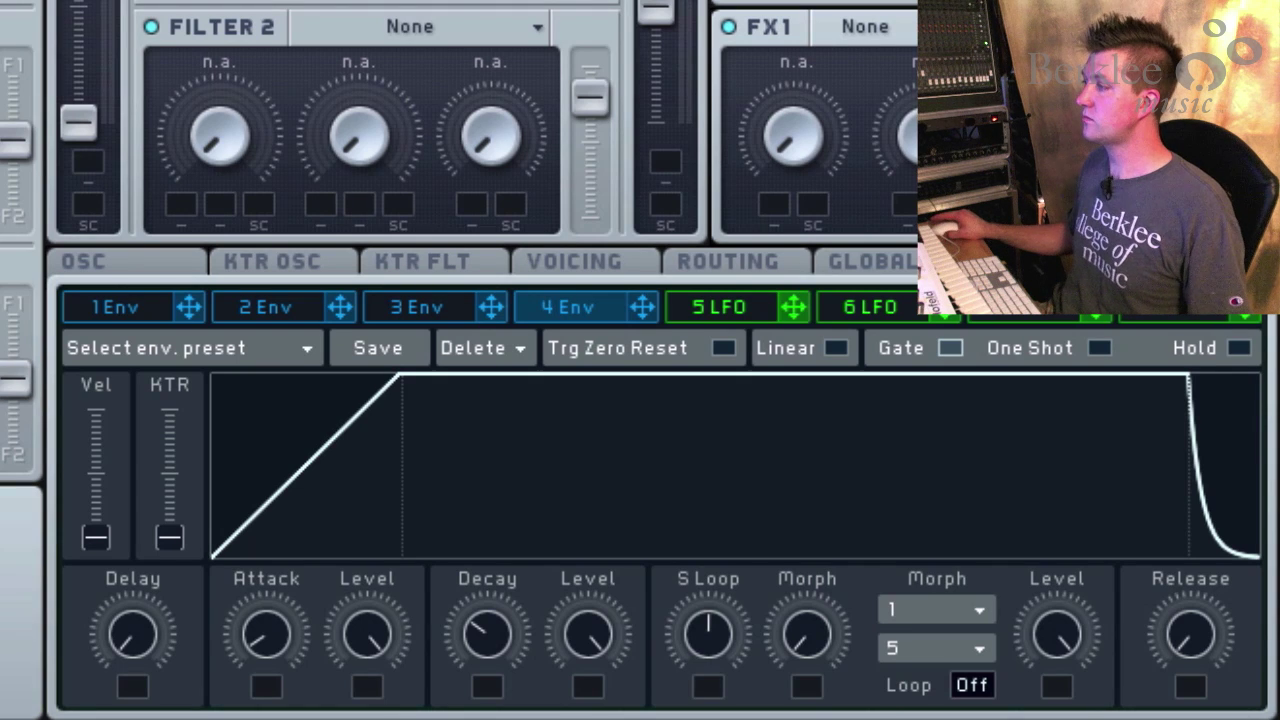
drag(263, 657, 280, 705)
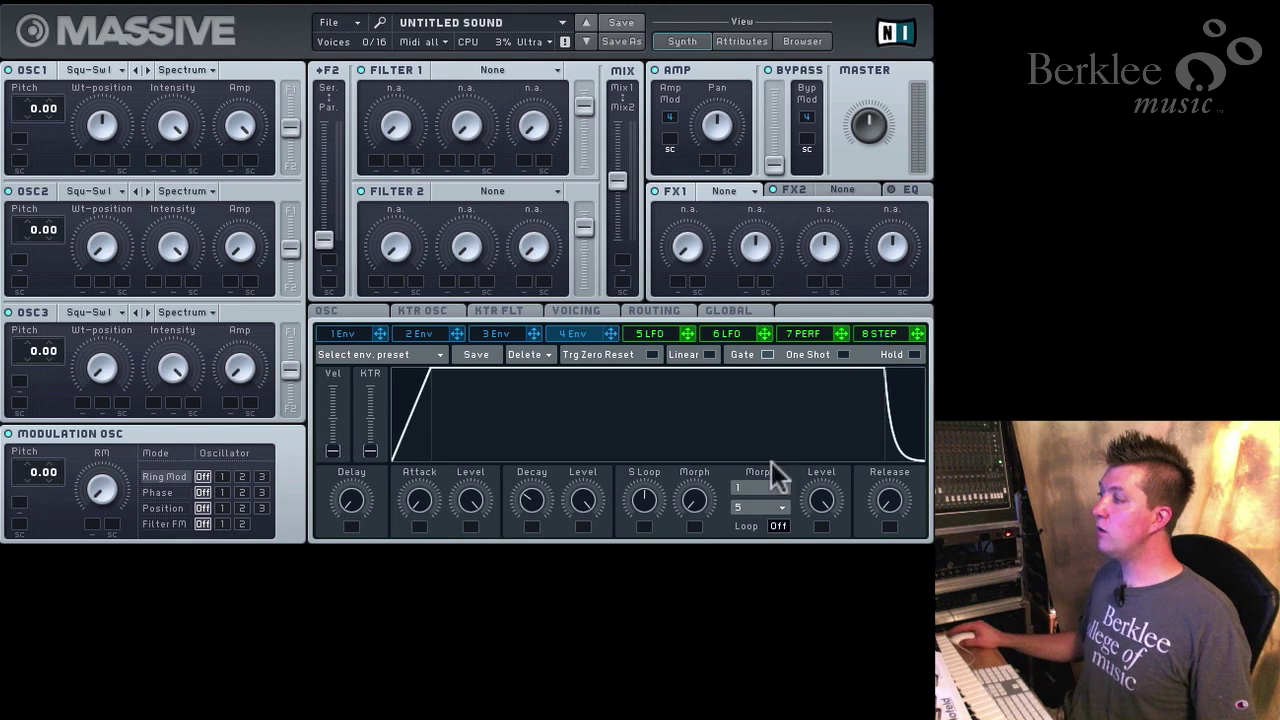
Switch the modulation panel to the 5 LFO tab
click(660, 334)
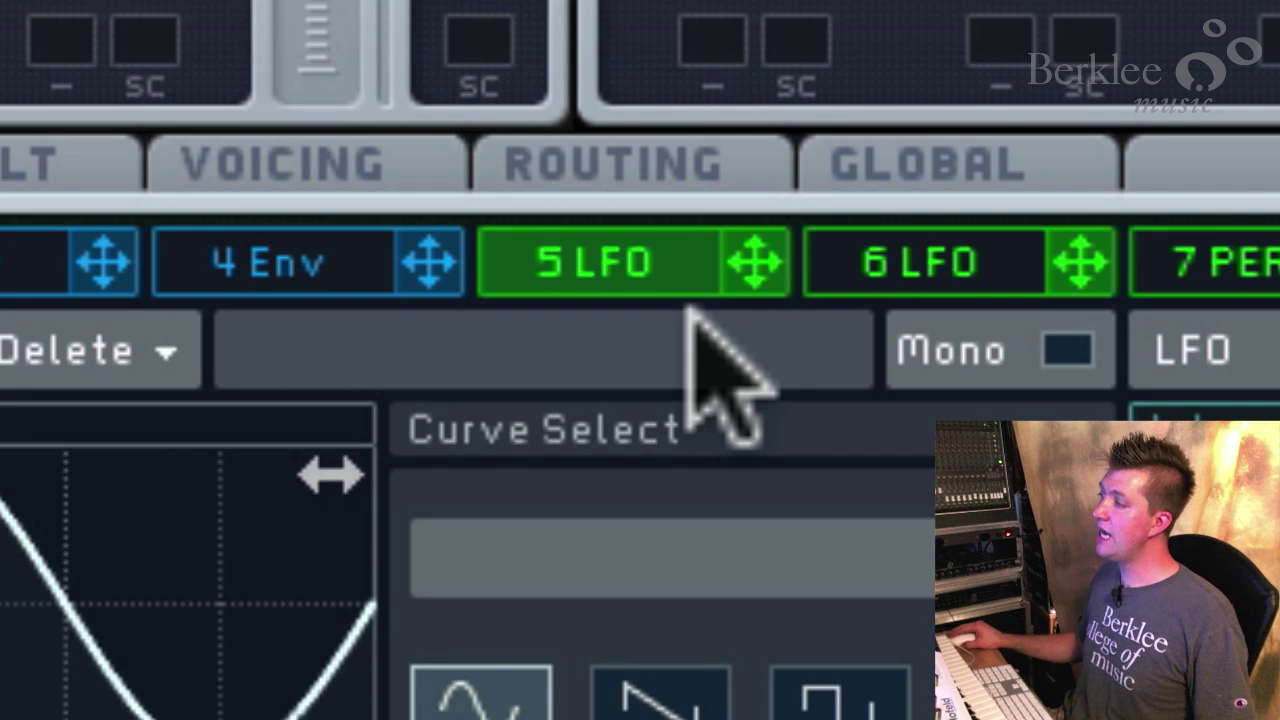
Route LFO 5 into the modulation slot under OSC1's Pitch, amount still 0.00
drag(748, 268, 124, 349)
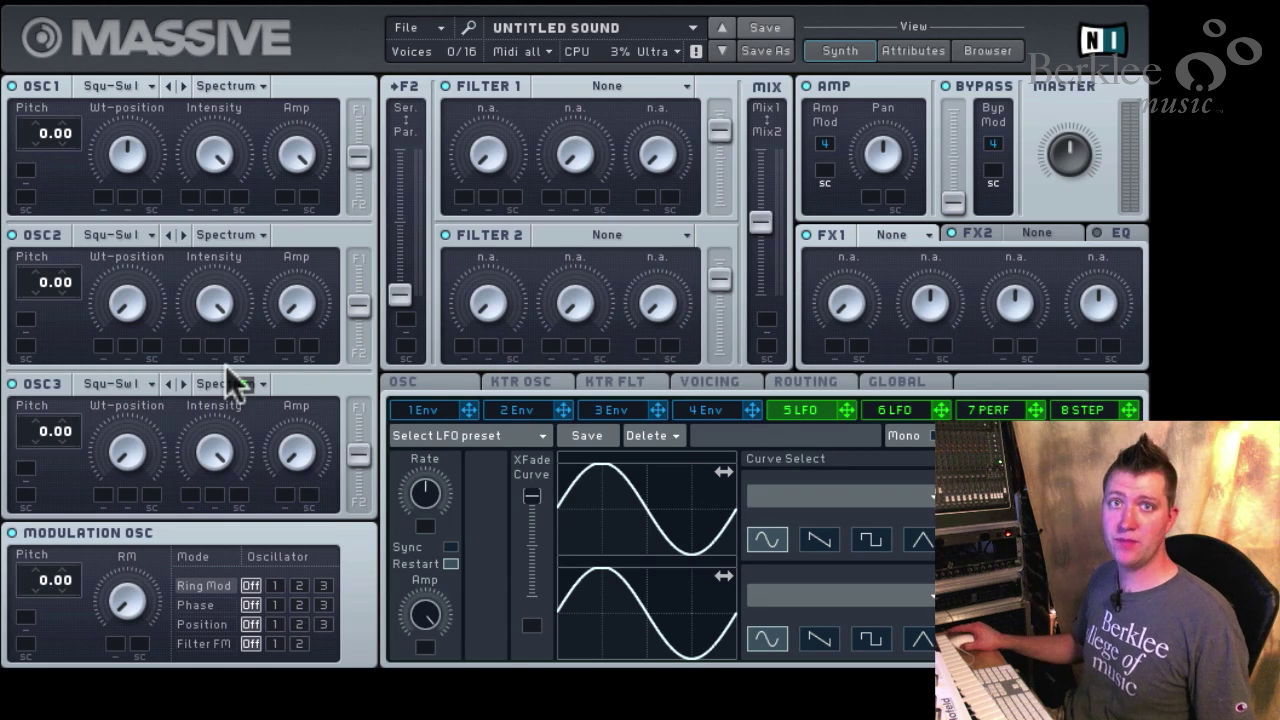
drag(228, 367, 31, 172)
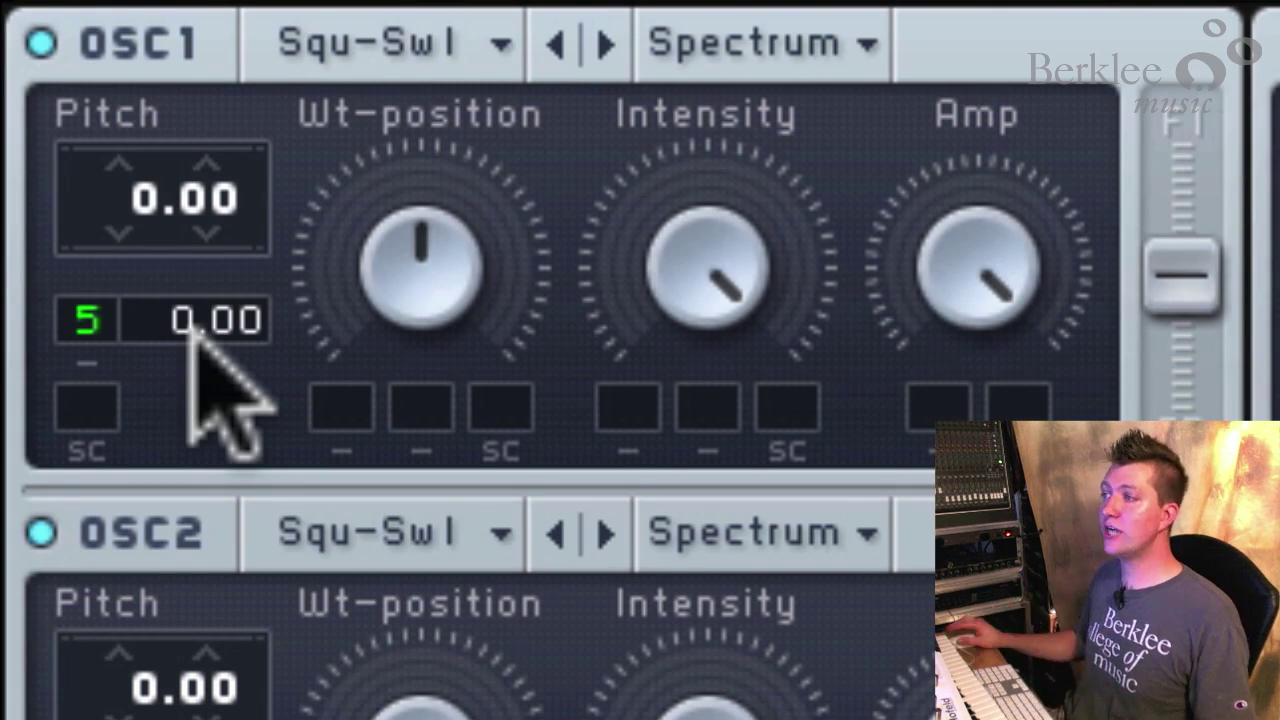
Set LFO 5's modulation depth on OSC1 pitch to a negative amount of about -39
drag(86, 316, 118, 345)
drag(77, 306, 74, 206)
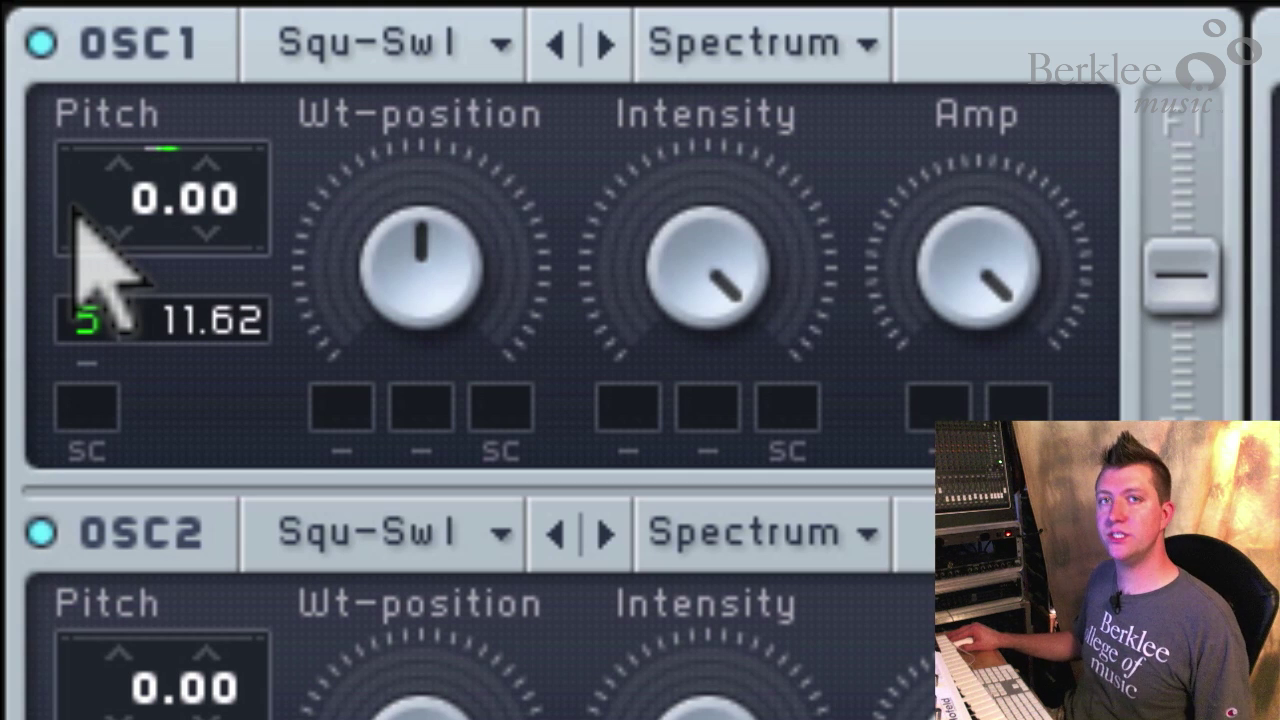
drag(63, 294, 175, 157)
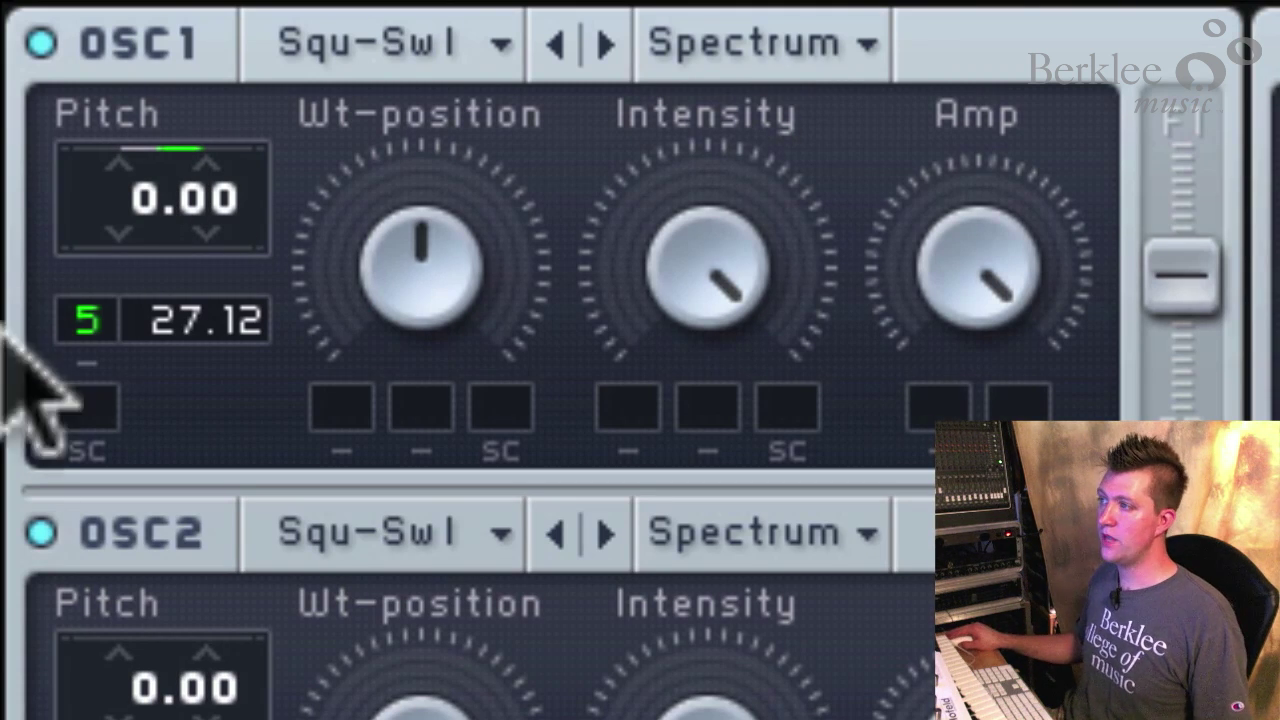
drag(85, 312, 160, 719)
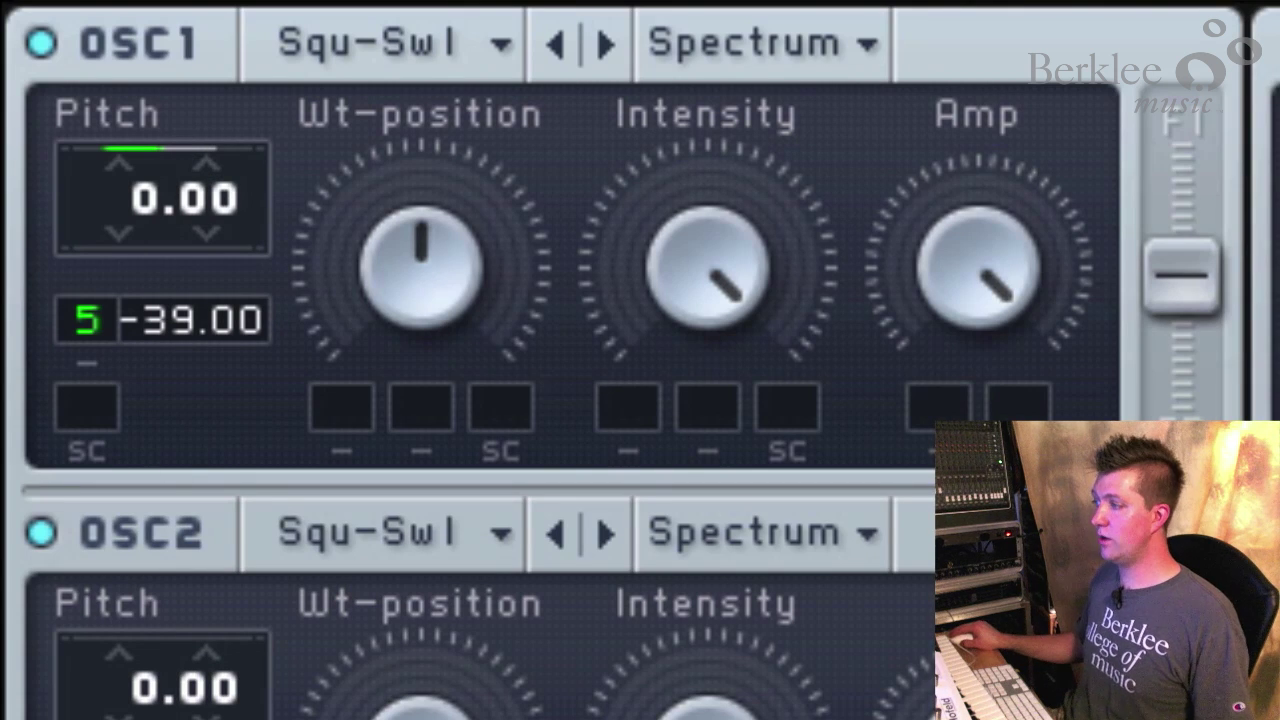